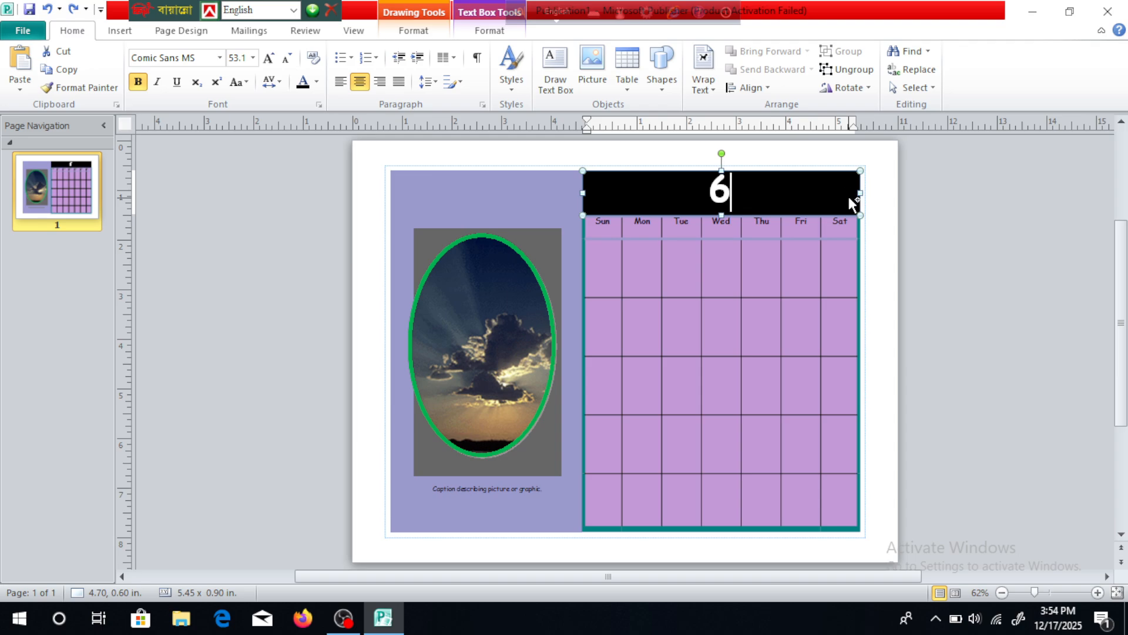
Undo the mistaken overwrite of the calendar heading and replace the whole heading with Jan-2026.
key("ctrl+z")
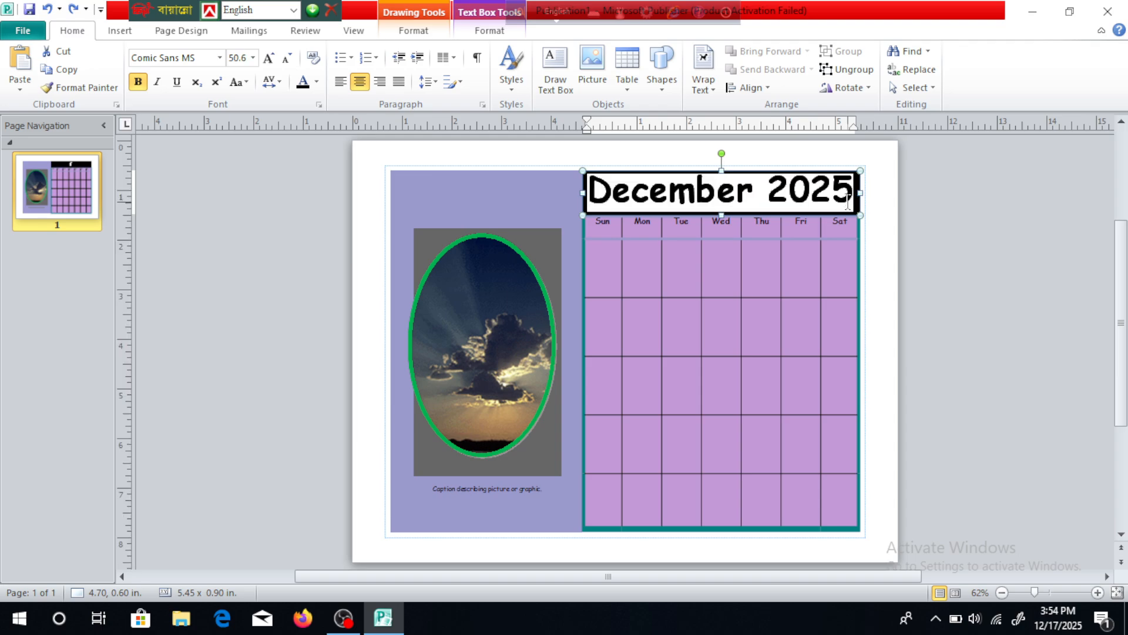
left_click(848, 202)
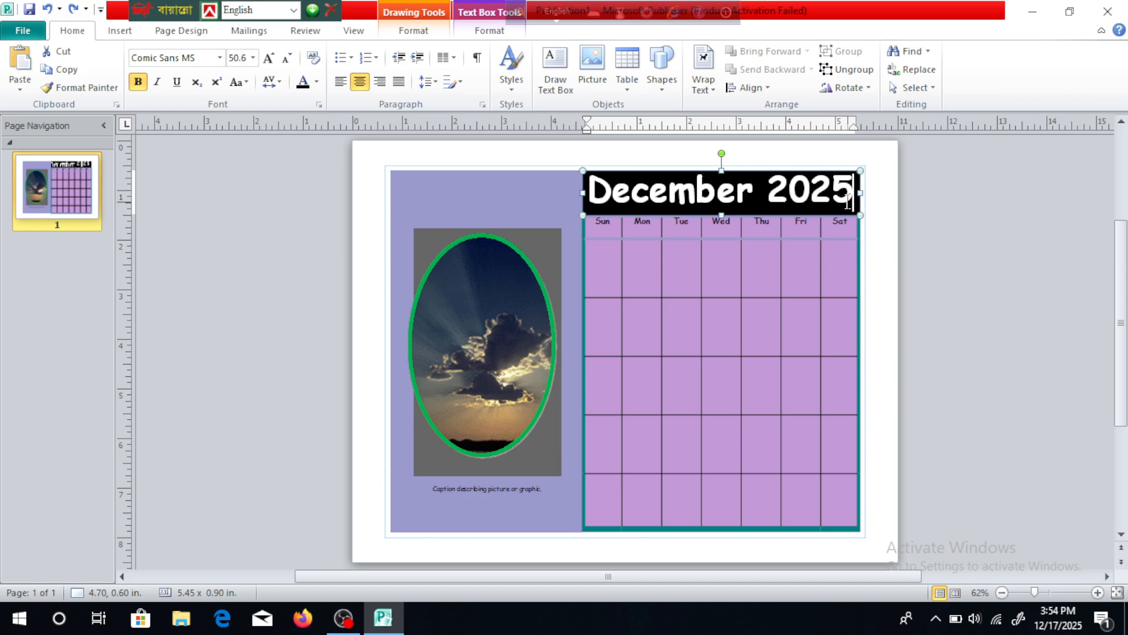
left_click(842, 200)
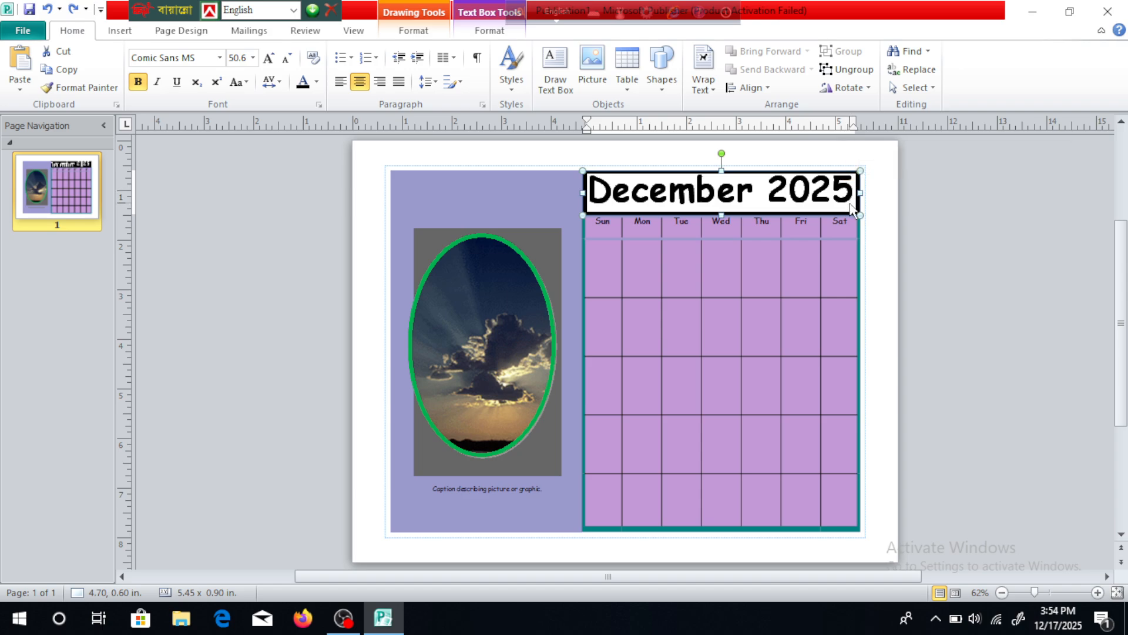
triple_click(850, 207)
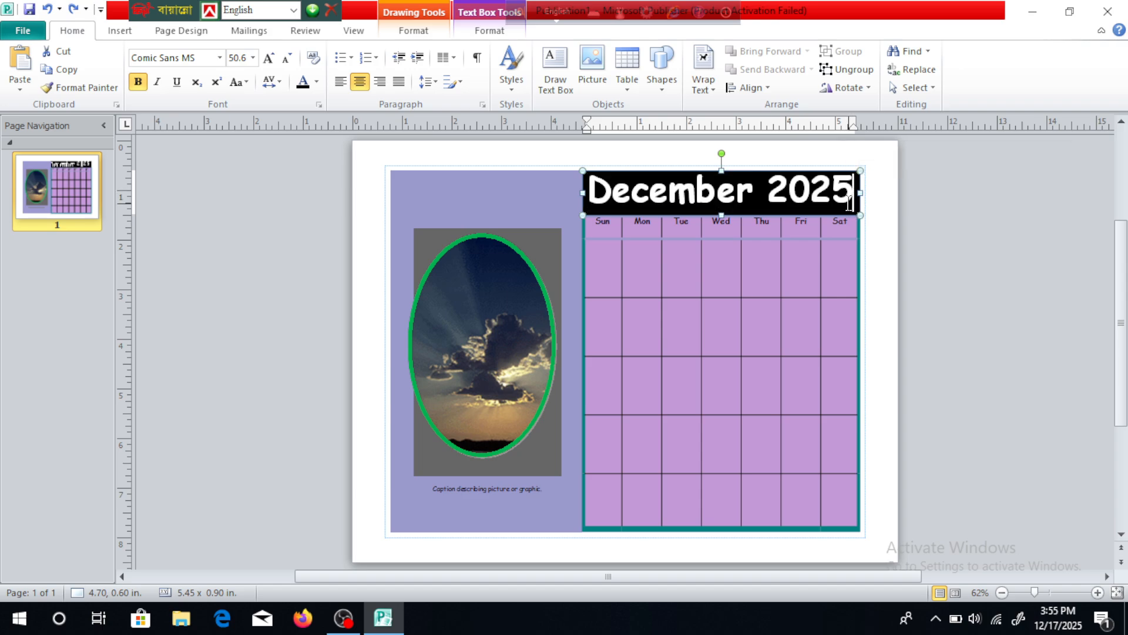
left_click(850, 203)
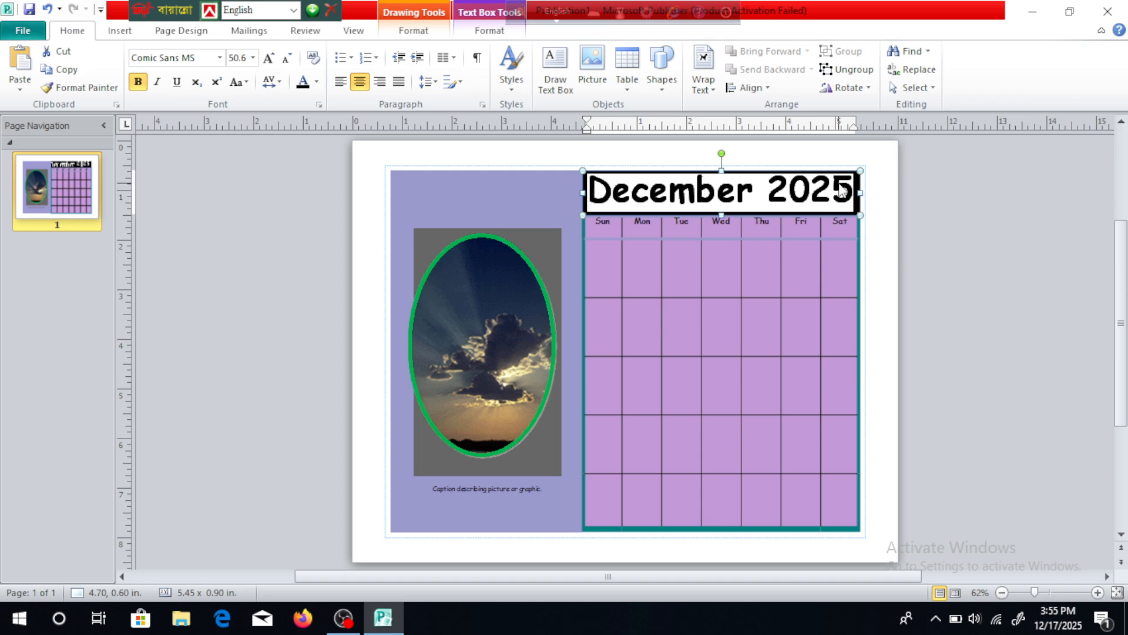
key("BackSpace")
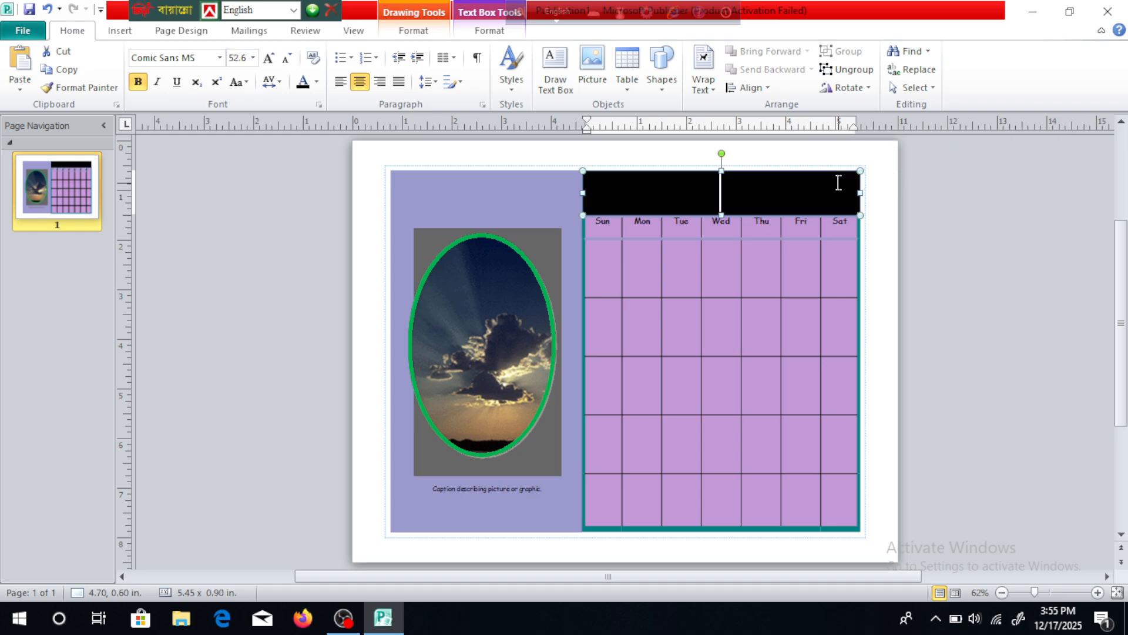
type("Jan")
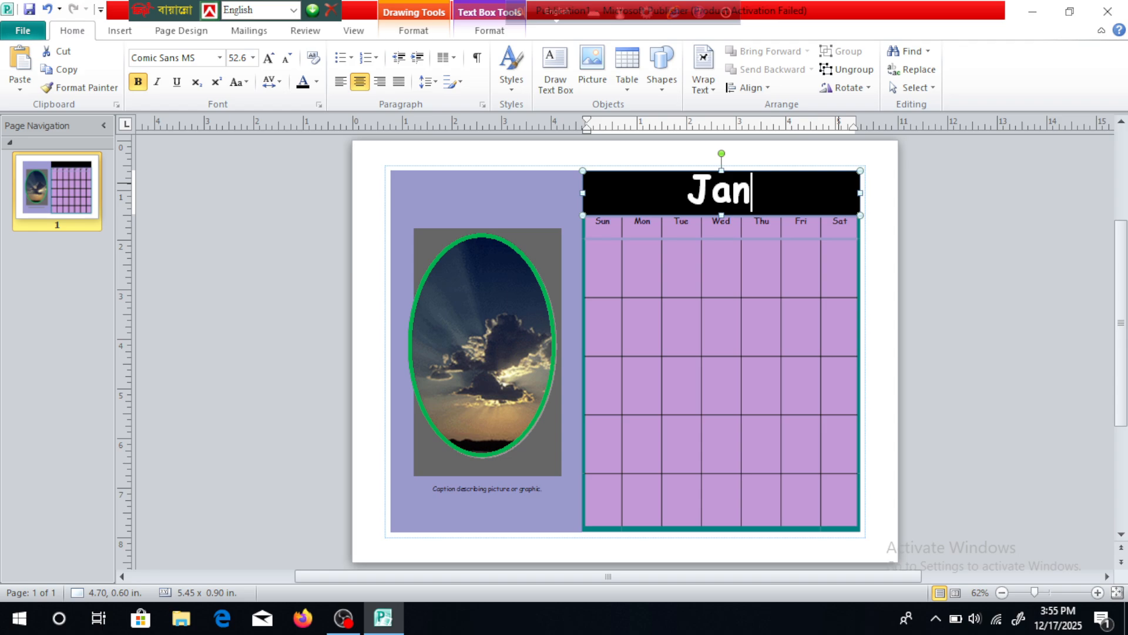
type("-2")
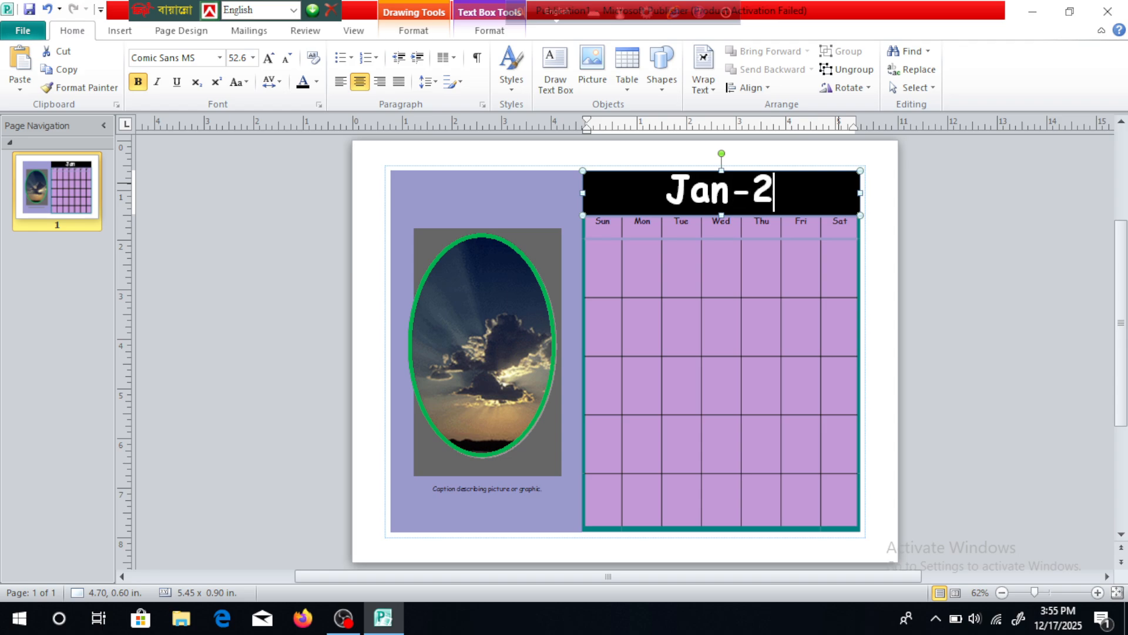
type("026")
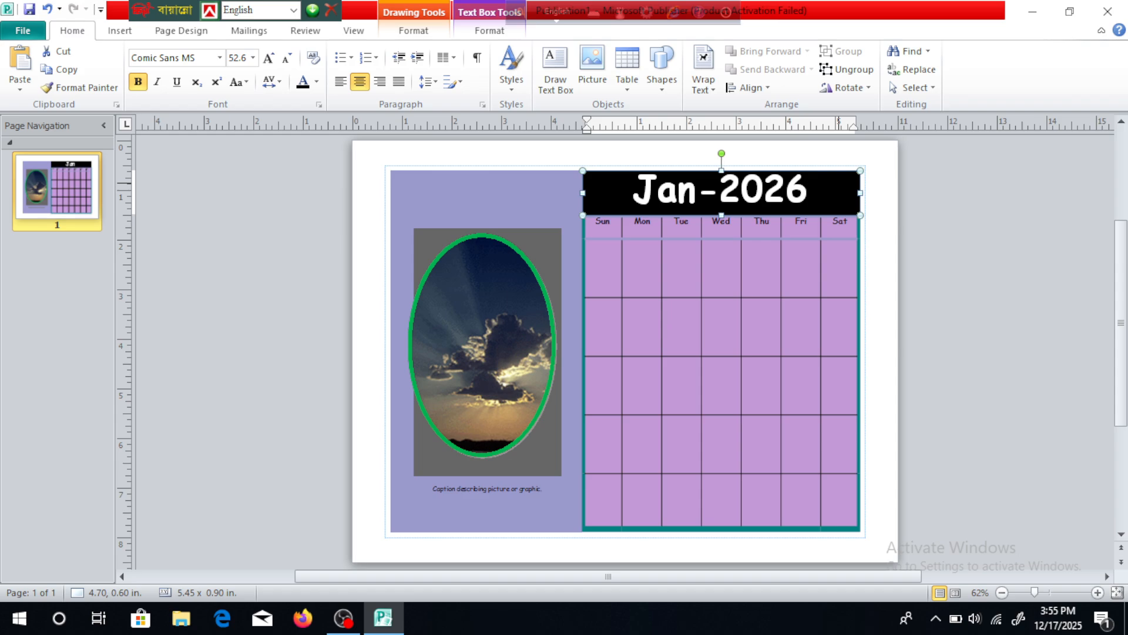
Apply the Shamrock colour scheme and give the page a black-and-white gradient background with dark upper and lower edges.
left_click(464, 340)
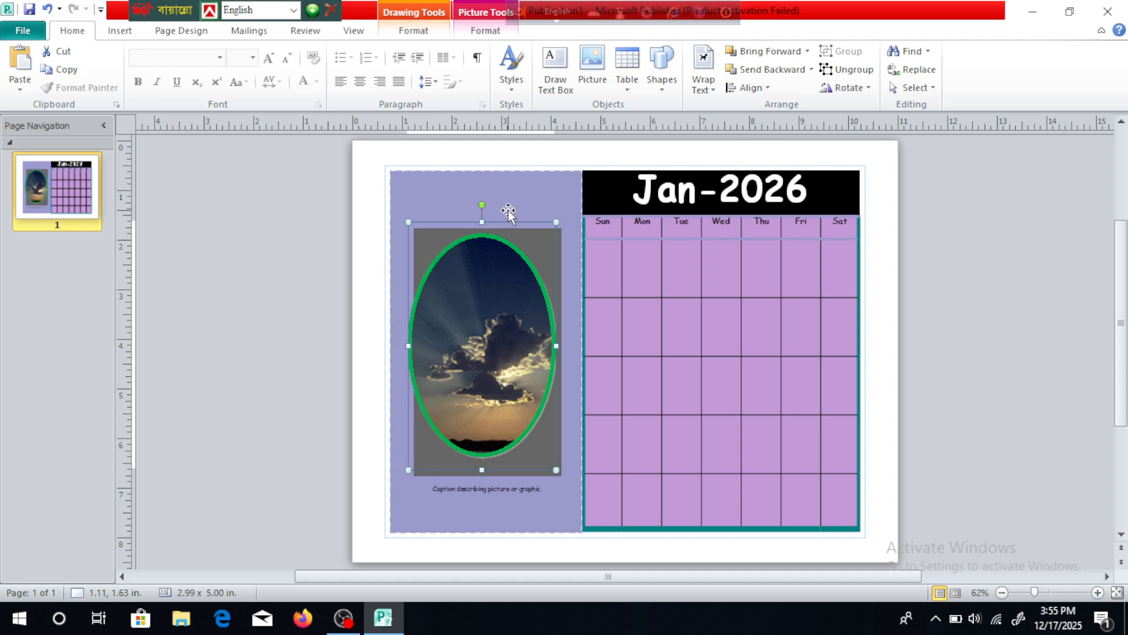
left_click(484, 180)
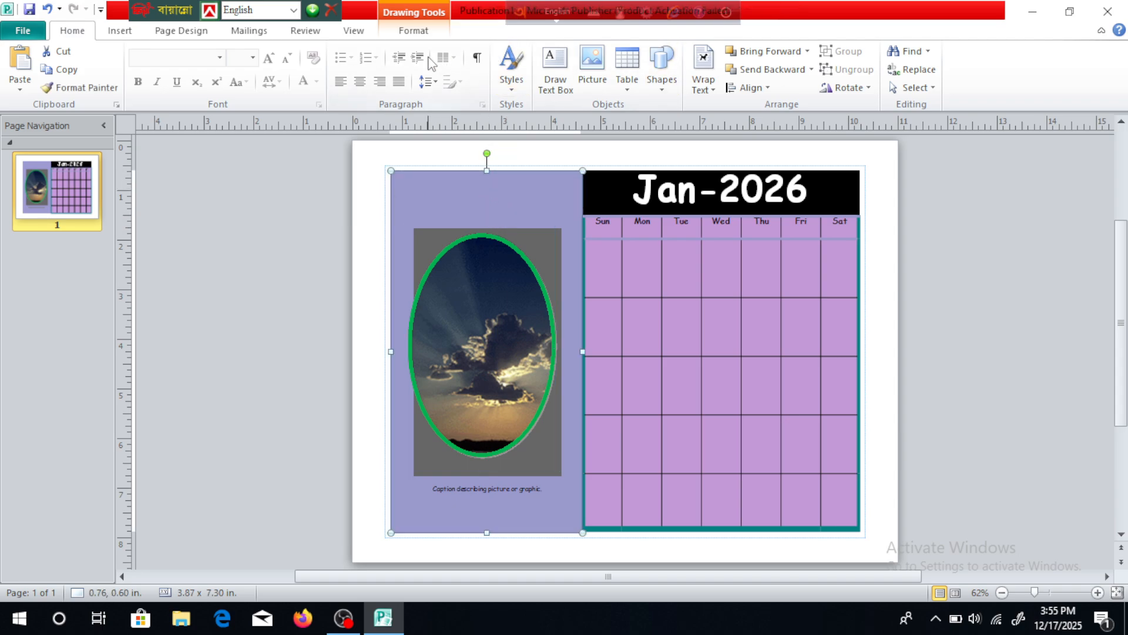
left_click(197, 34)
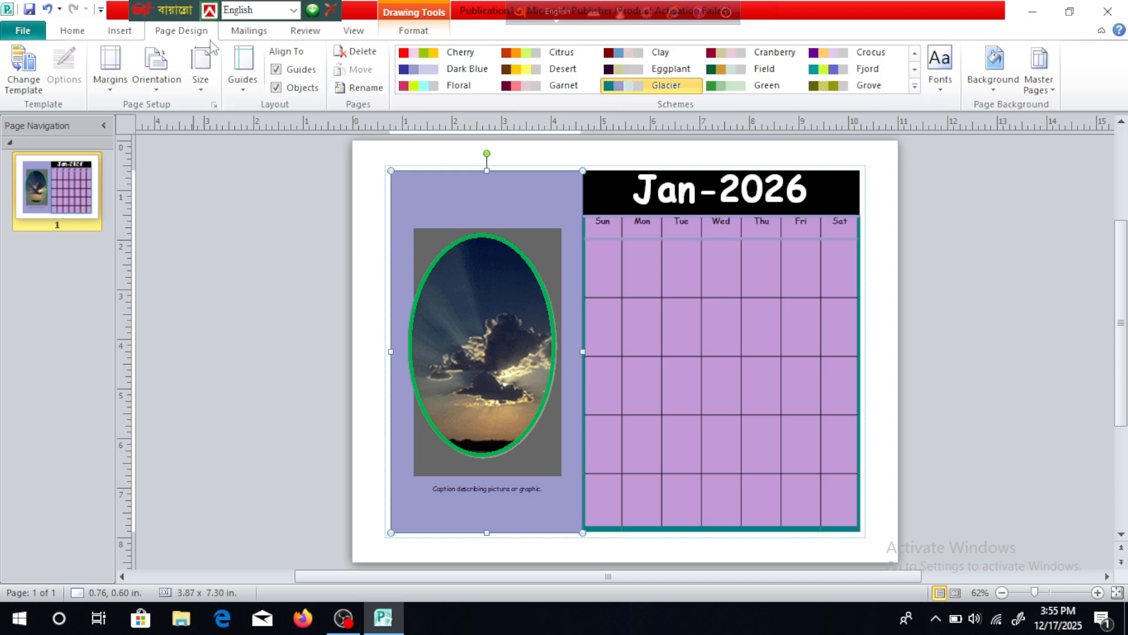
left_click(916, 89)
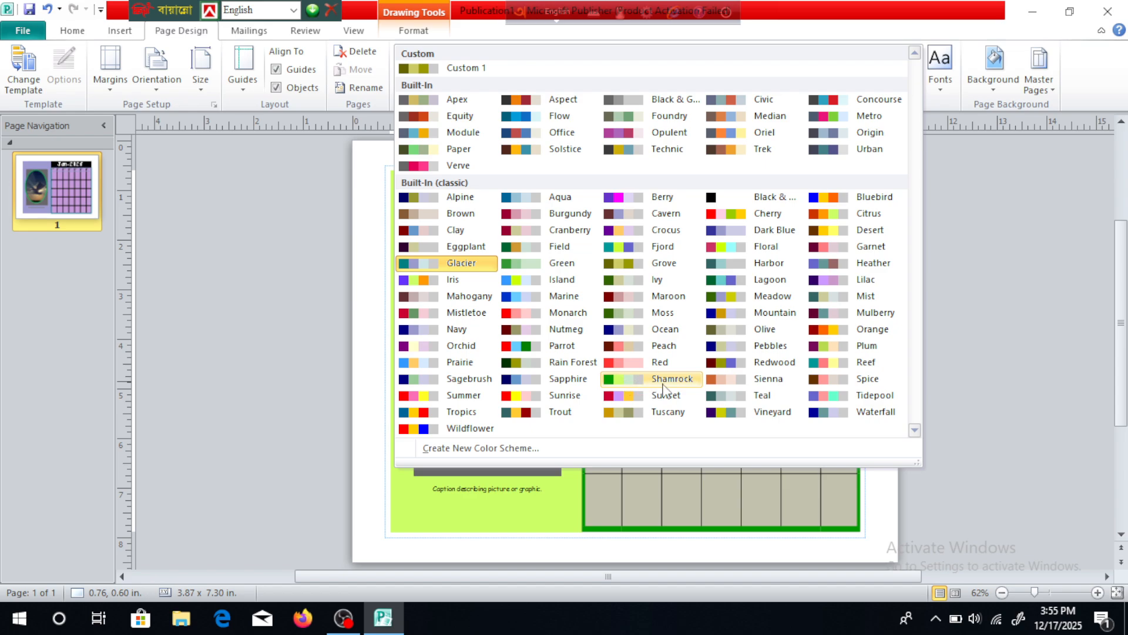
left_click(623, 379)
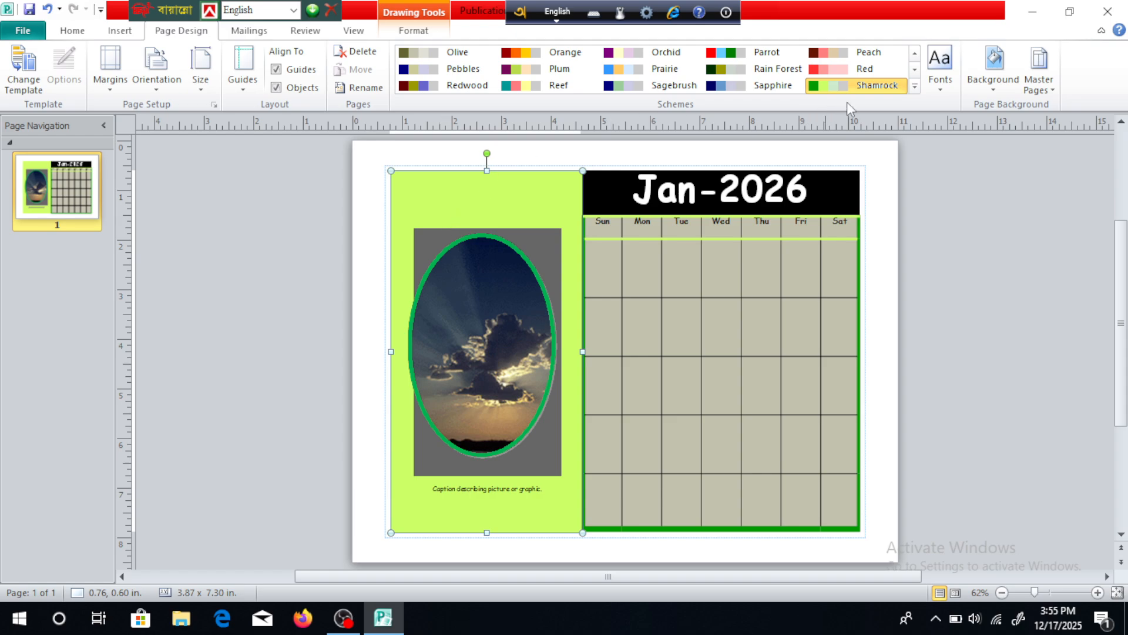
left_click(999, 88)
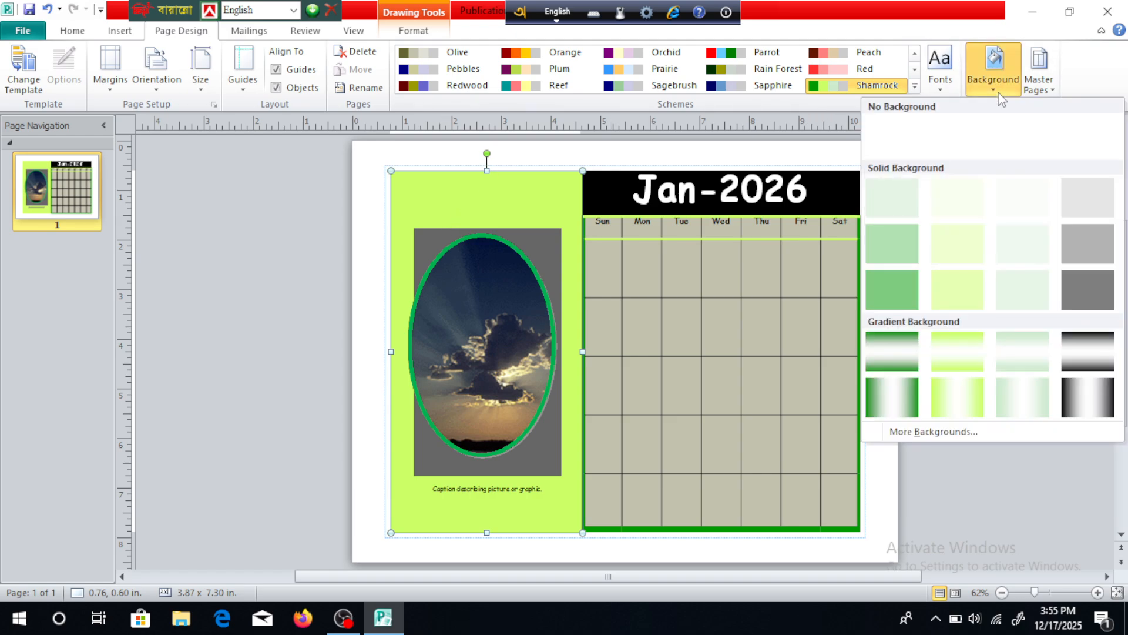
left_click(1089, 378)
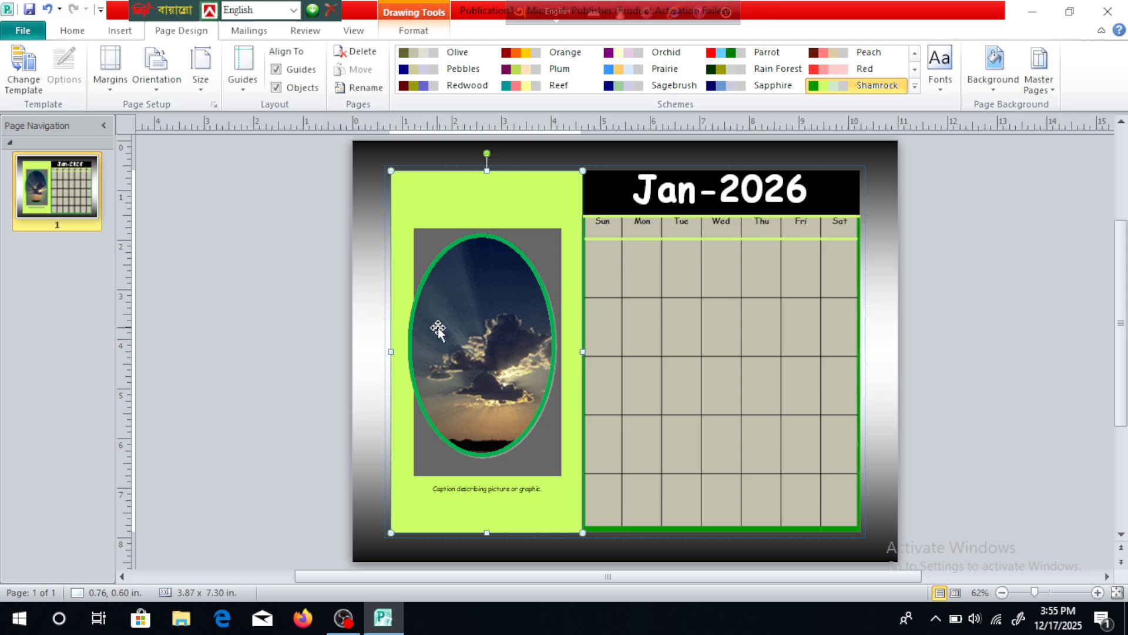
Insert the bird picture named 7 from the Desktop folder into the calendar page.
left_click(130, 32)
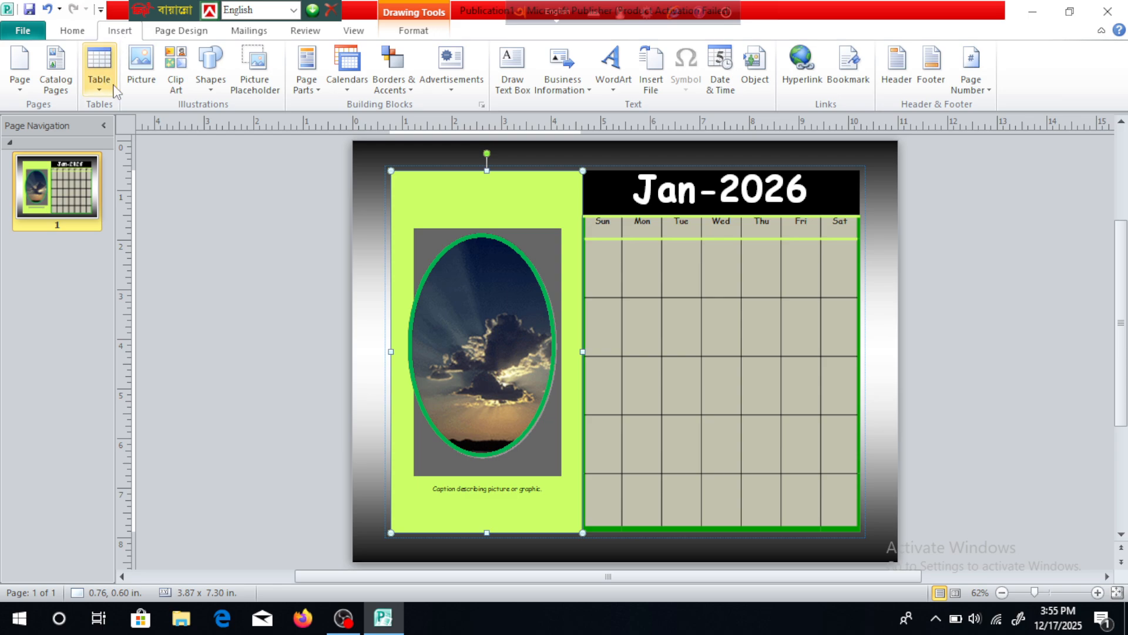
left_click(145, 66)
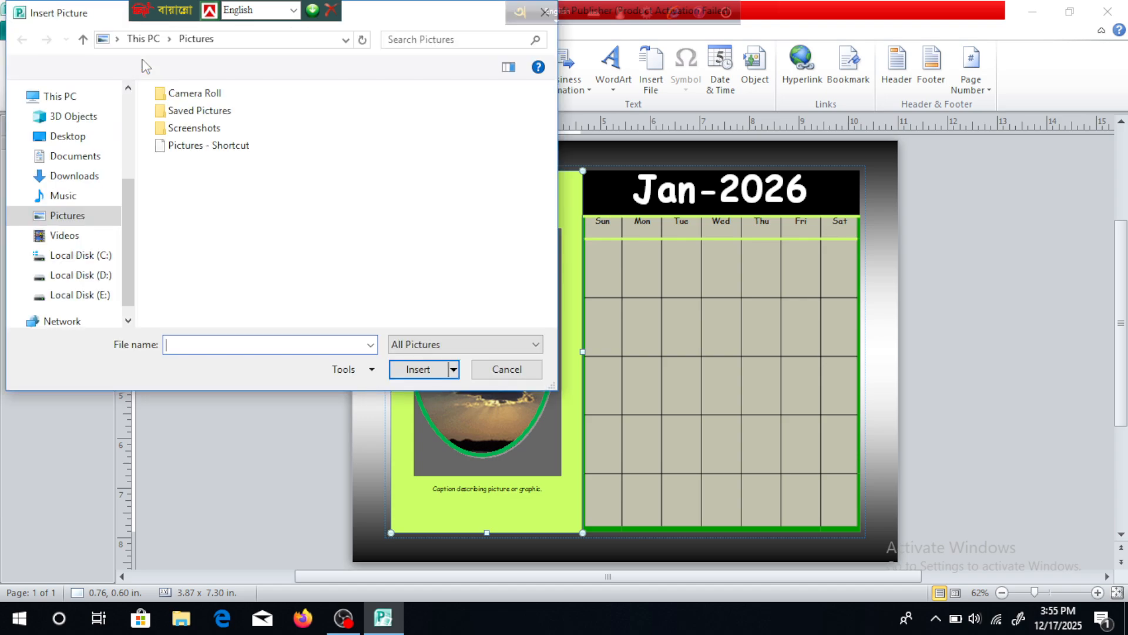
left_click(69, 138)
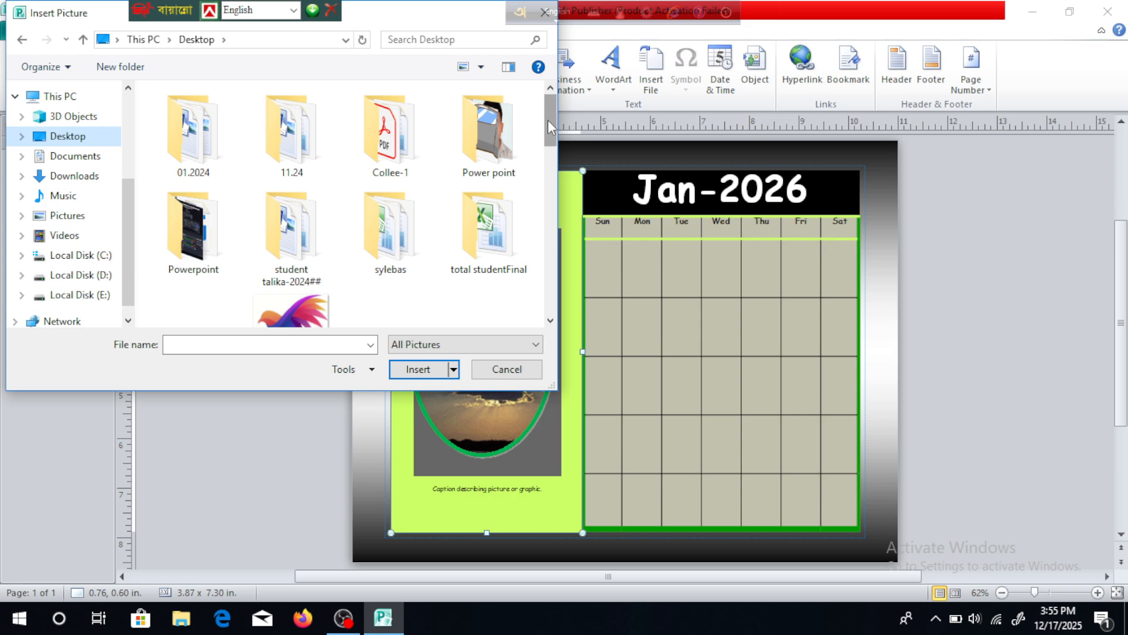
left_click_drag(548, 120, 548, 161)
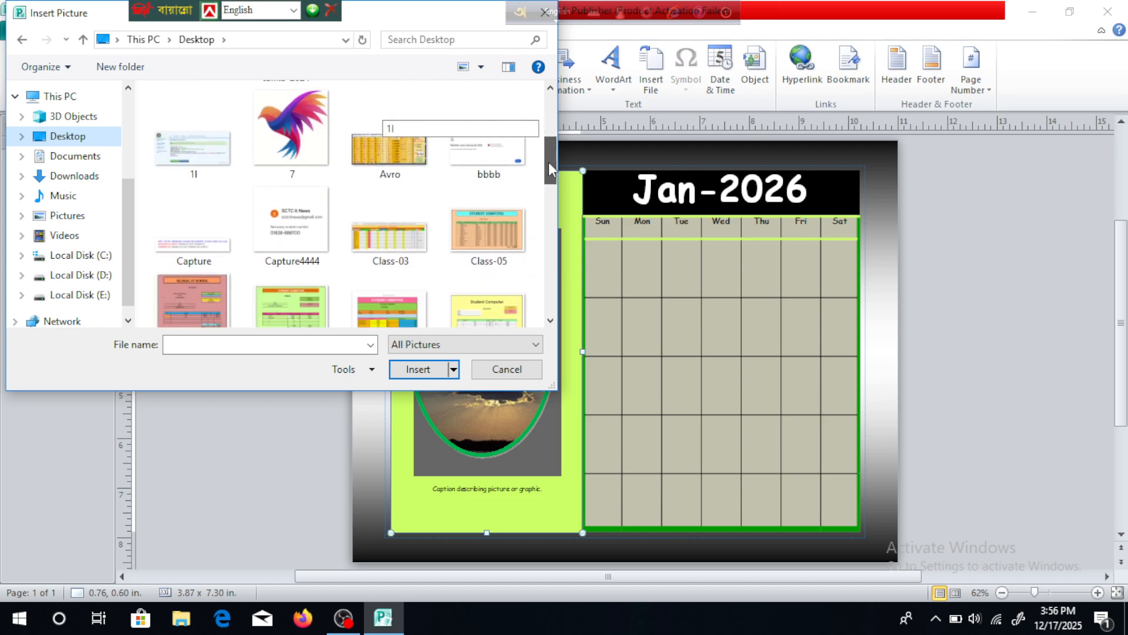
double_click(294, 138)
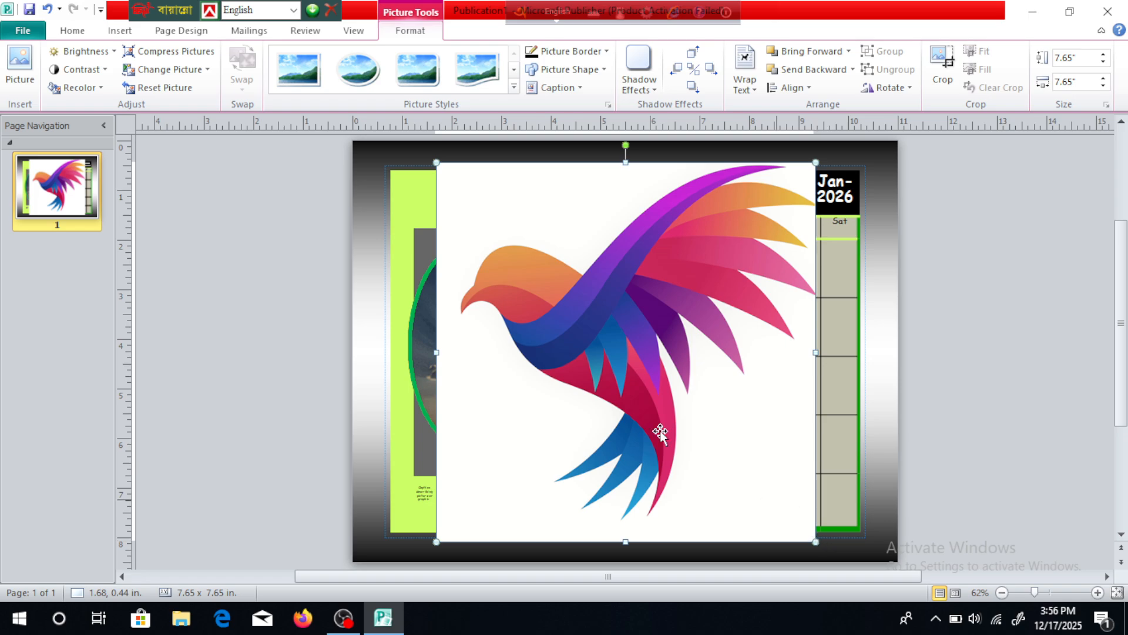
Give the bird picture a thick black oval frame style and shrink it to about 1.77 by 1.77 inches above the sunset picture.
left_click(515, 87)
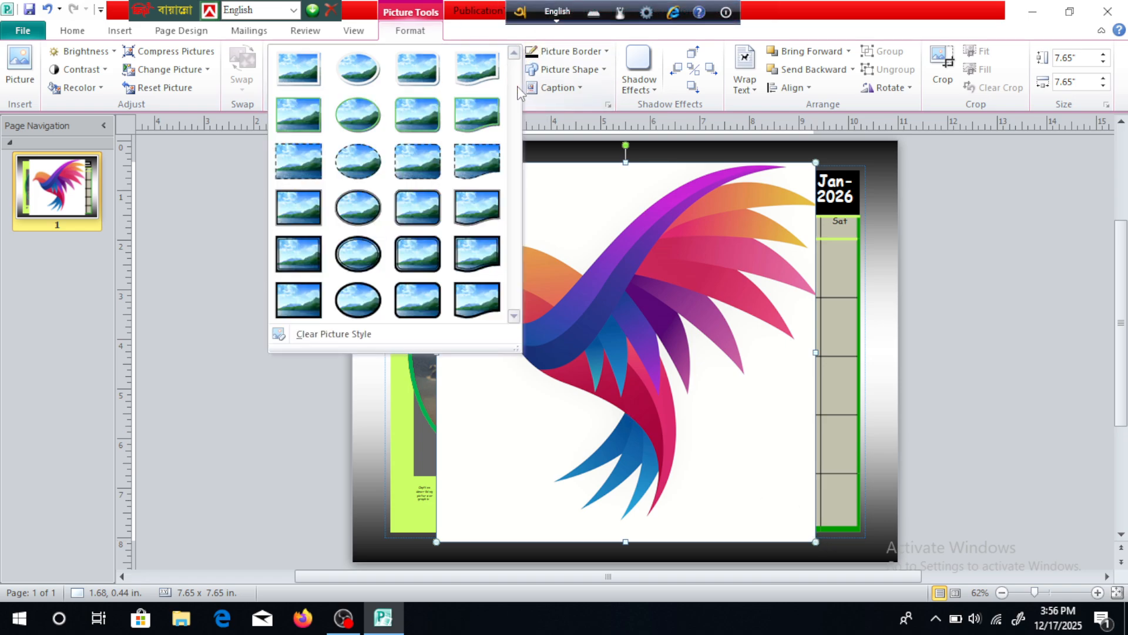
left_click(361, 309)
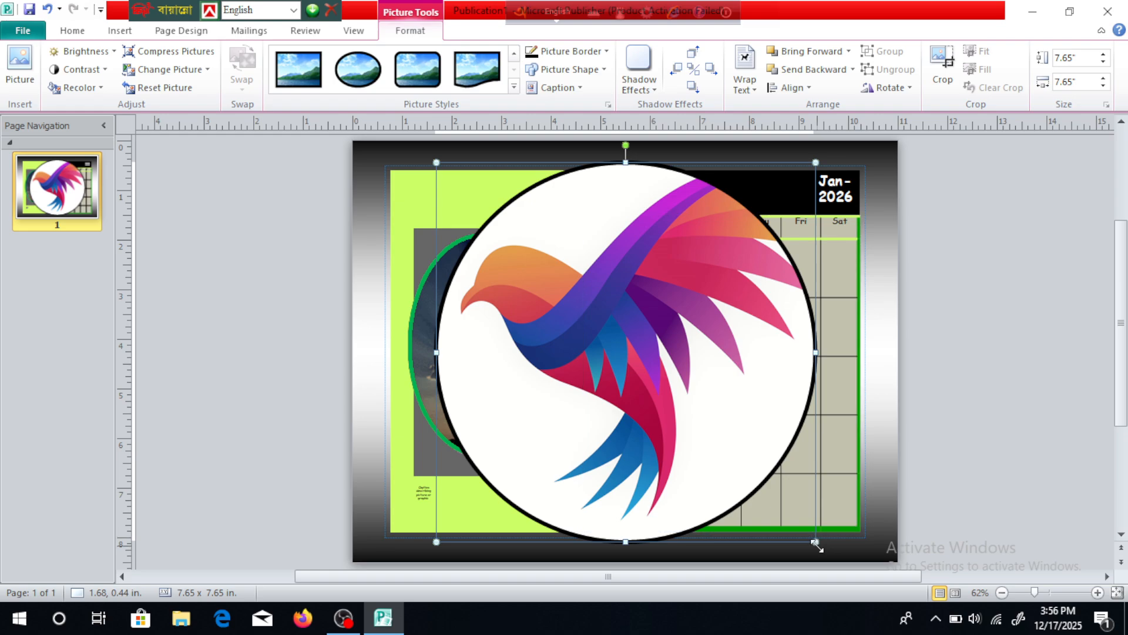
left_click_drag(815, 543, 523, 222)
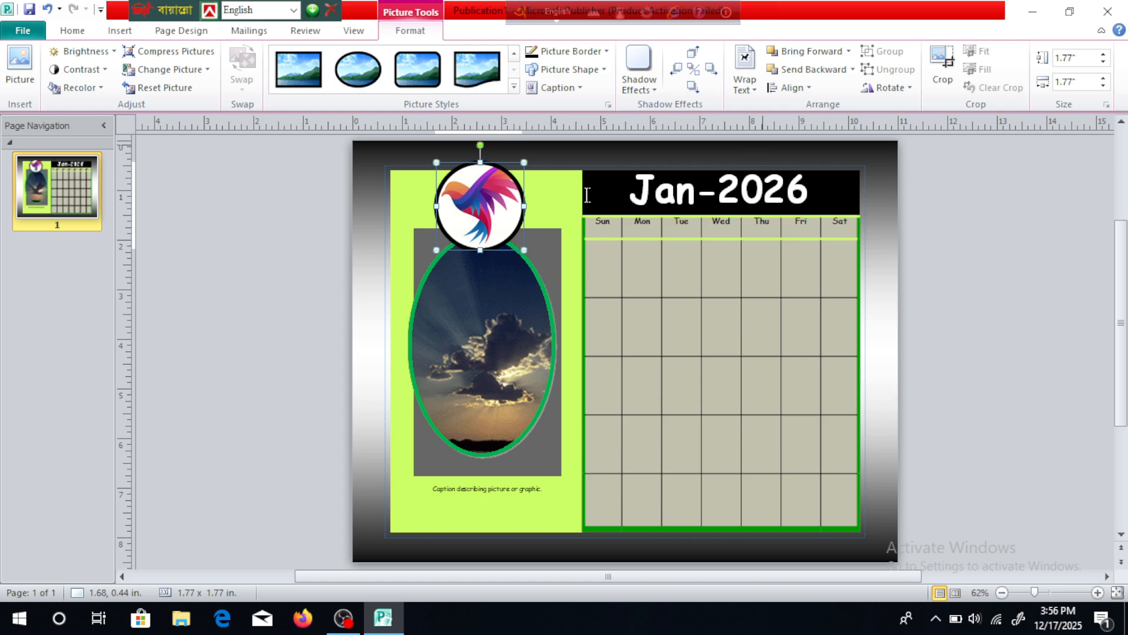
left_click_drag(498, 205, 514, 209)
Delete the sunset picture, then move the bird picture onto the grey rectangle and enlarge it to the rectangle's width.
left_click(509, 306)
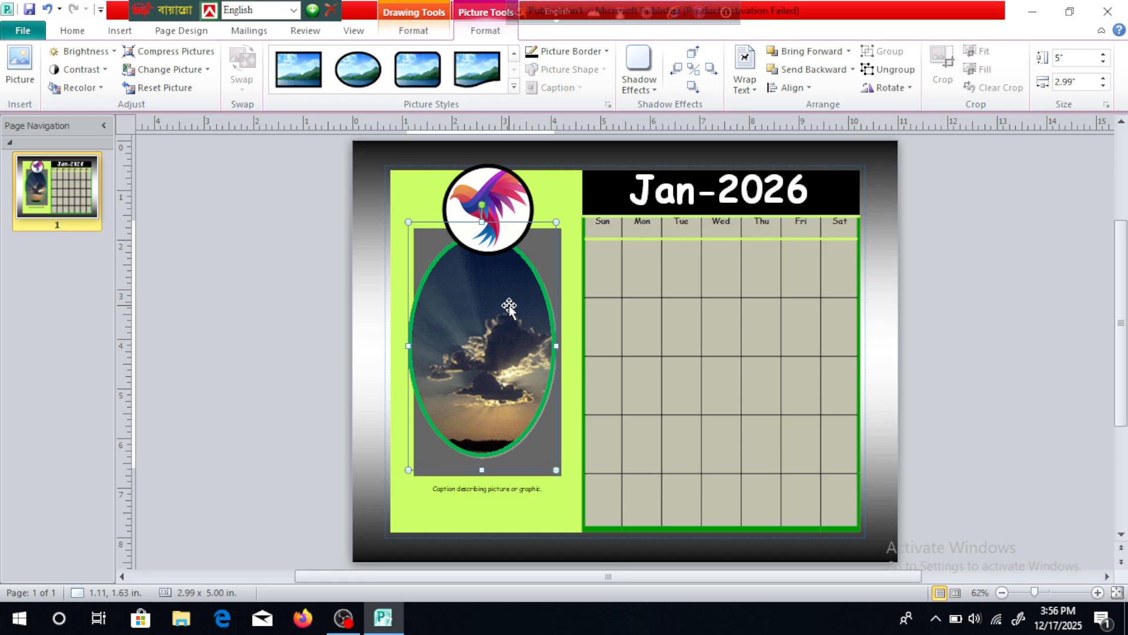
key("Delete")
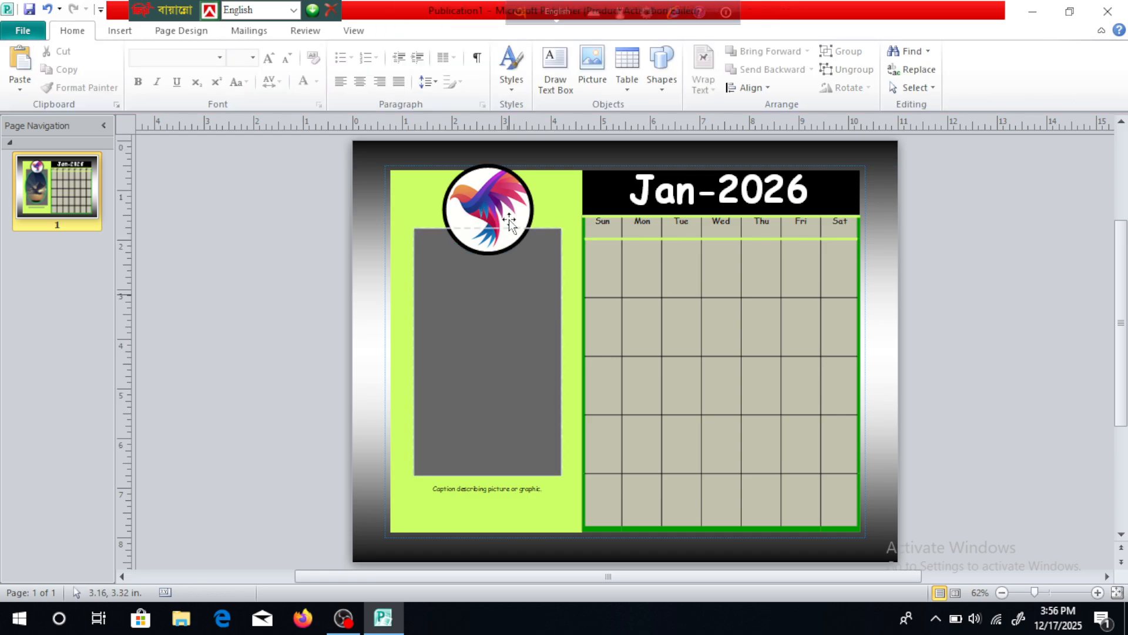
left_click_drag(504, 206, 504, 347)
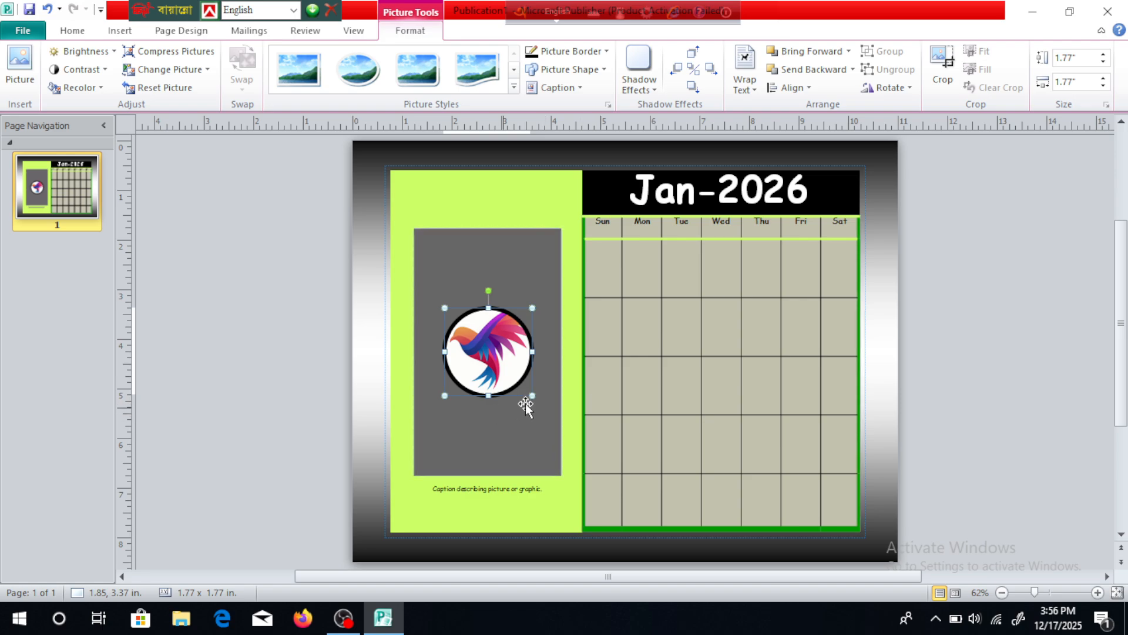
left_click_drag(533, 396, 590, 453)
left_click_drag(544, 397, 515, 348)
left_click(765, 318)
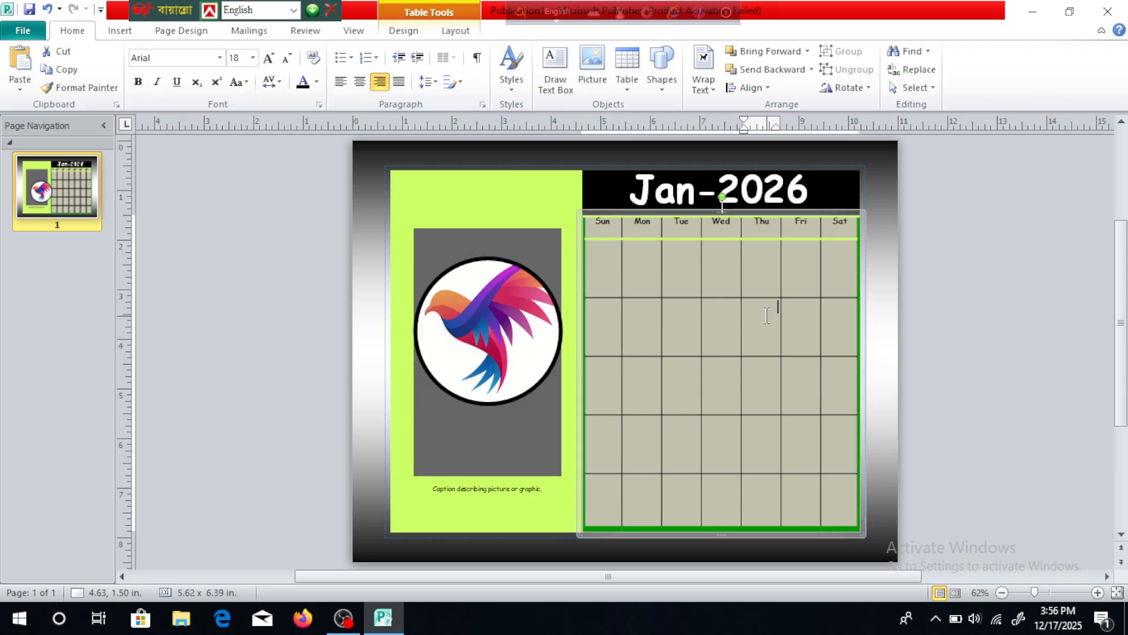
Save the calendar to the Desktop as a JPEG File Interchange Format image named 01.
left_click(41, 40)
left_click(50, 80)
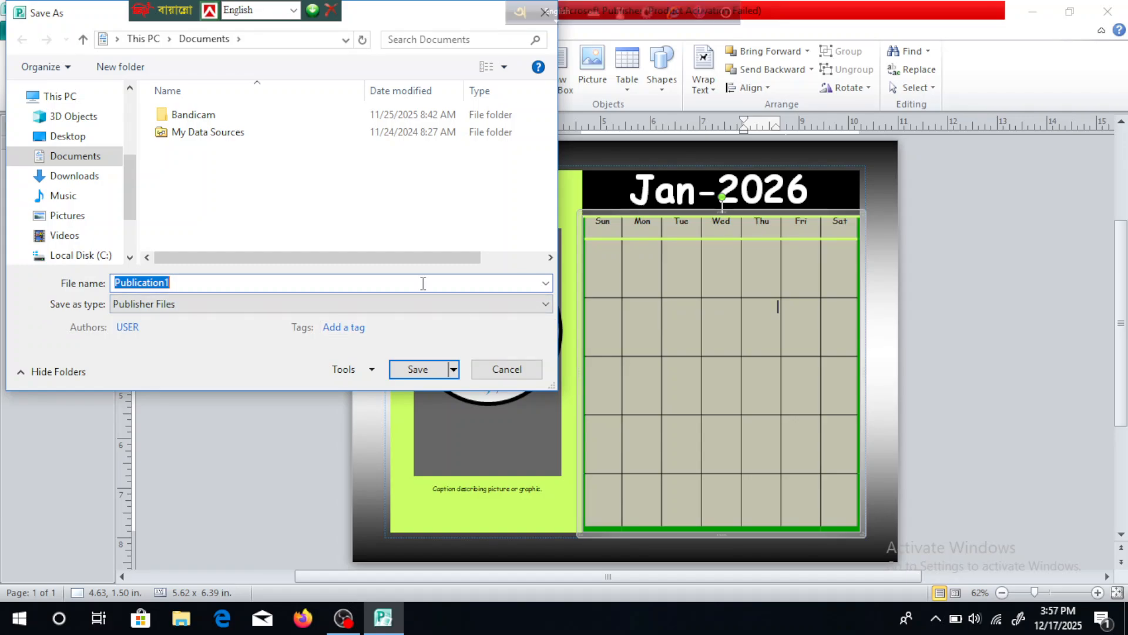
type("01")
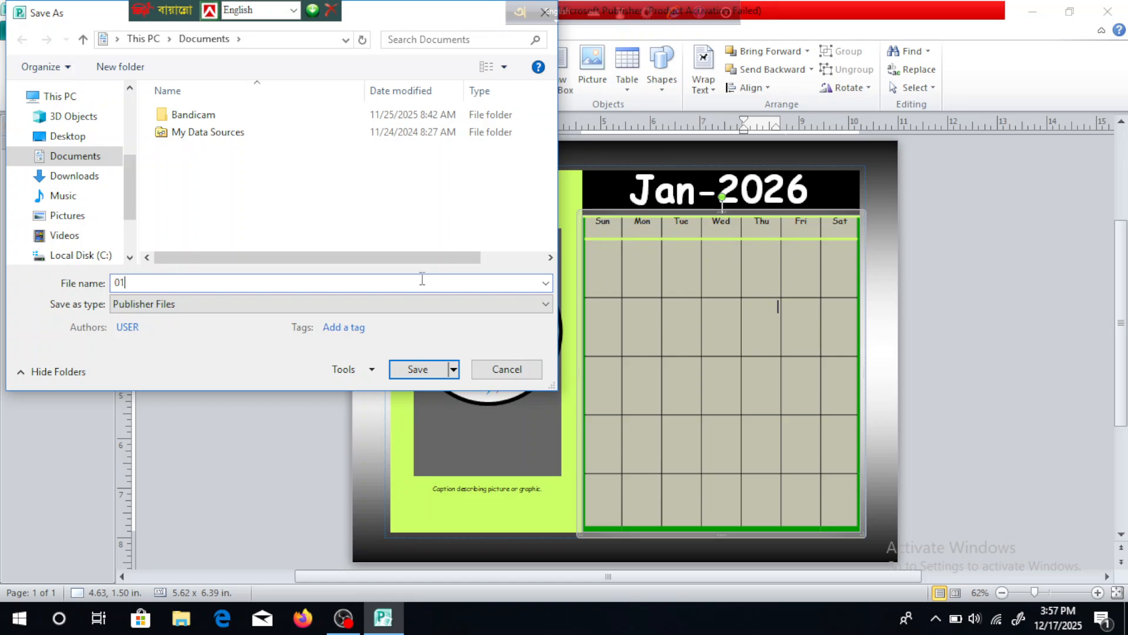
left_click(67, 136)
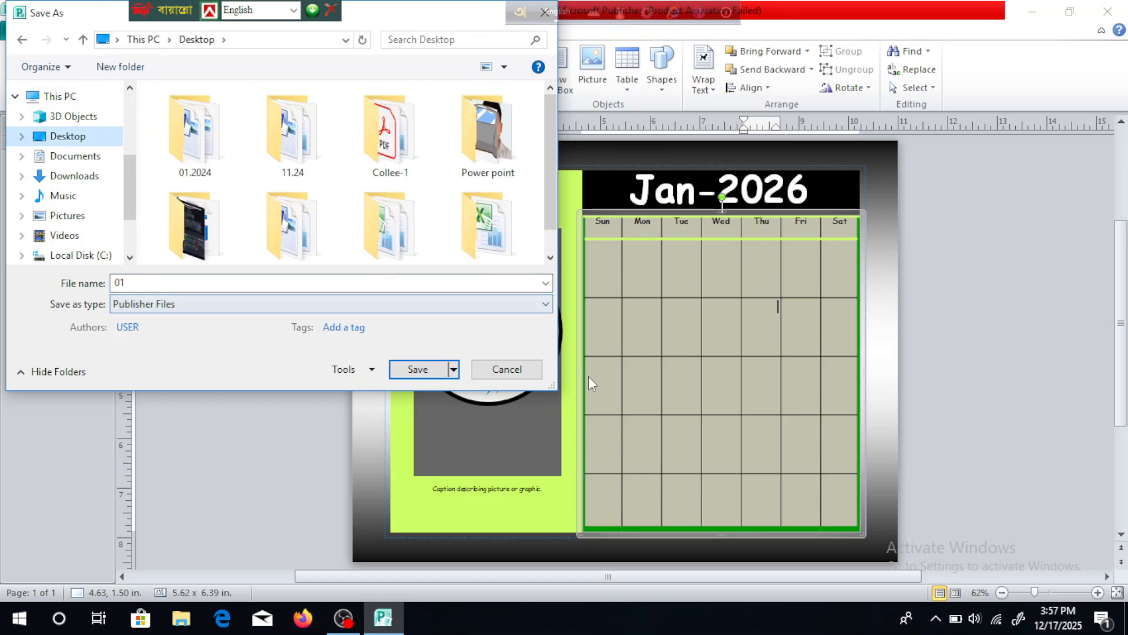
left_click(545, 304)
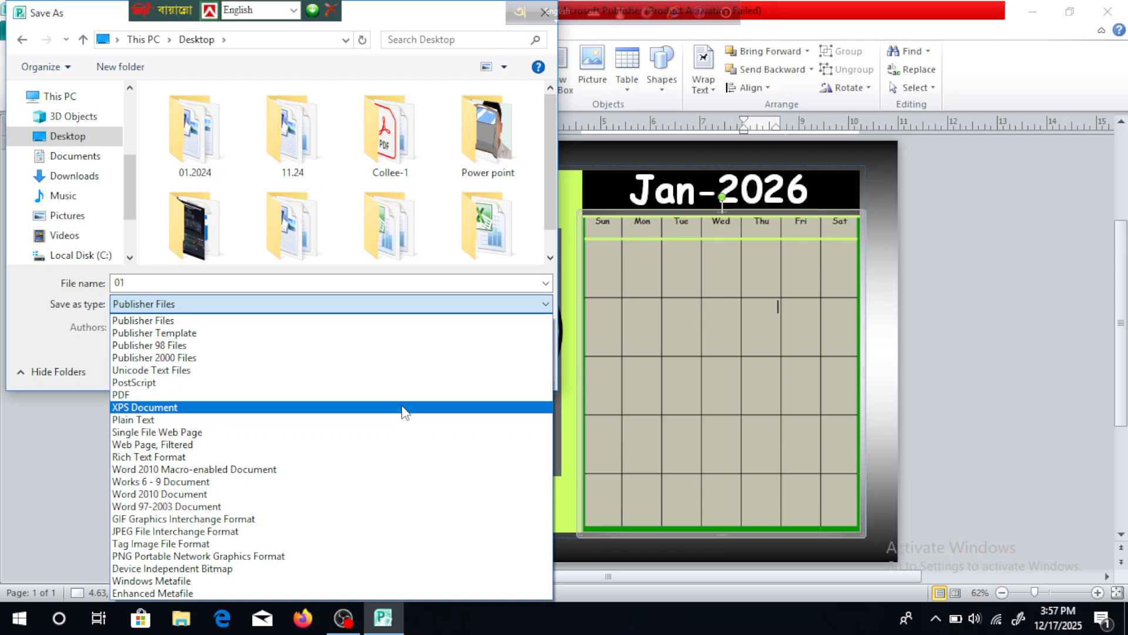
left_click(366, 531)
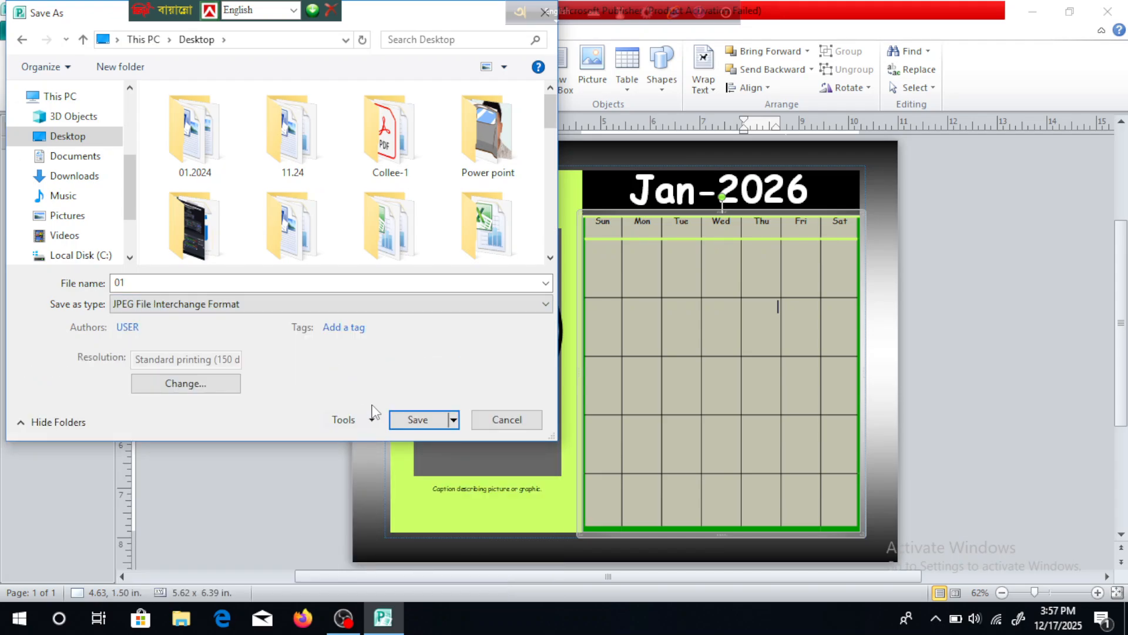
left_click(405, 420)
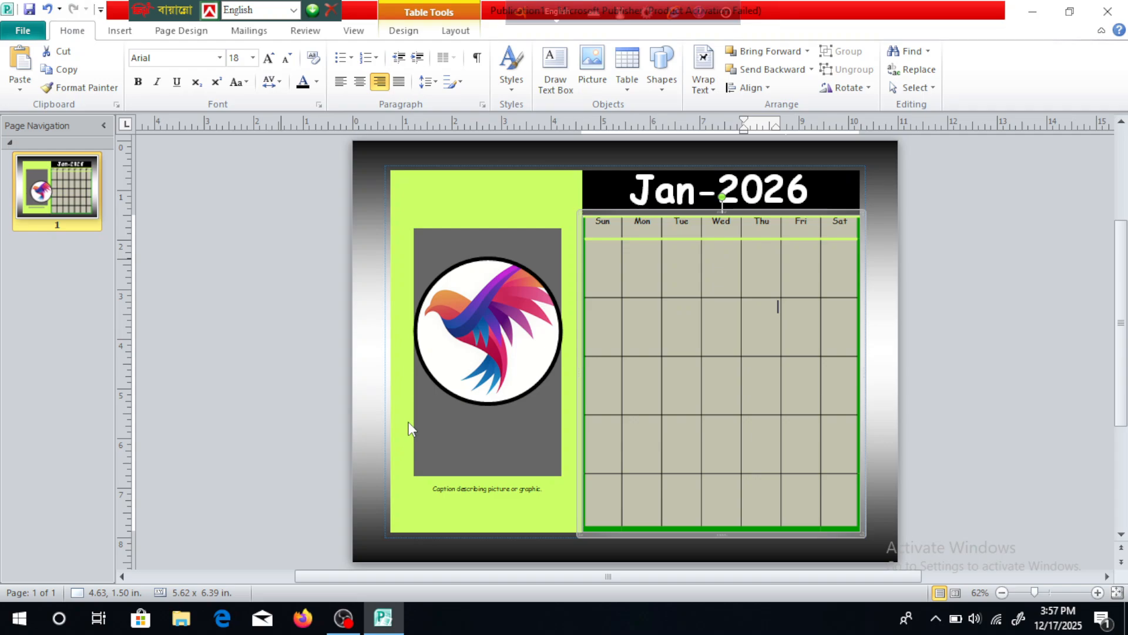
Close the calendar publication without saving the changes.
left_click(1108, 11)
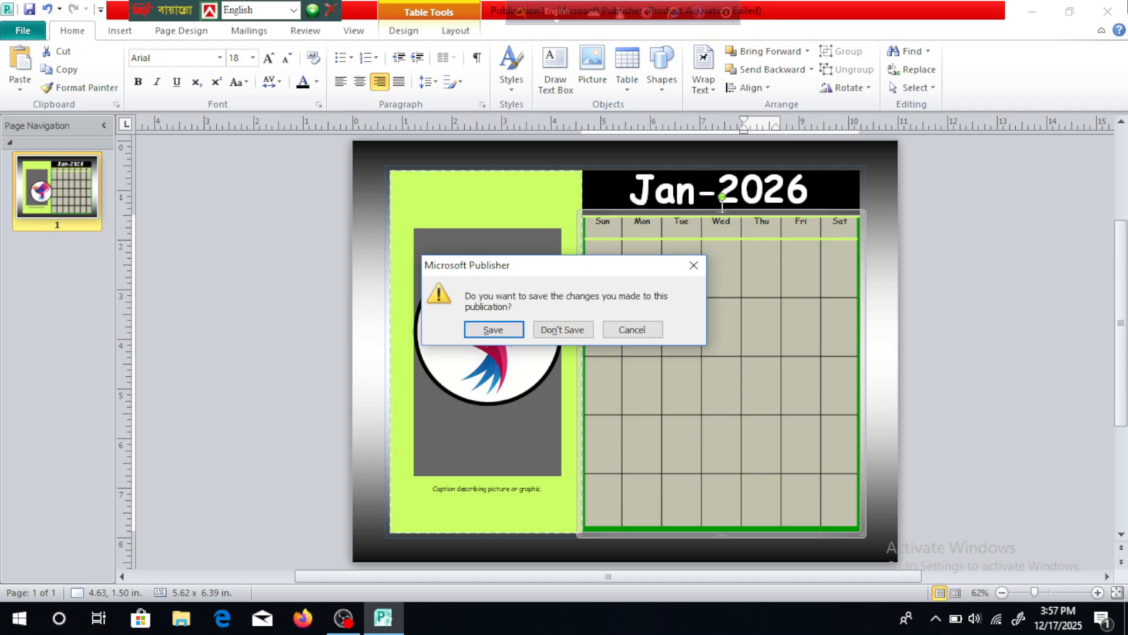
left_click(573, 330)
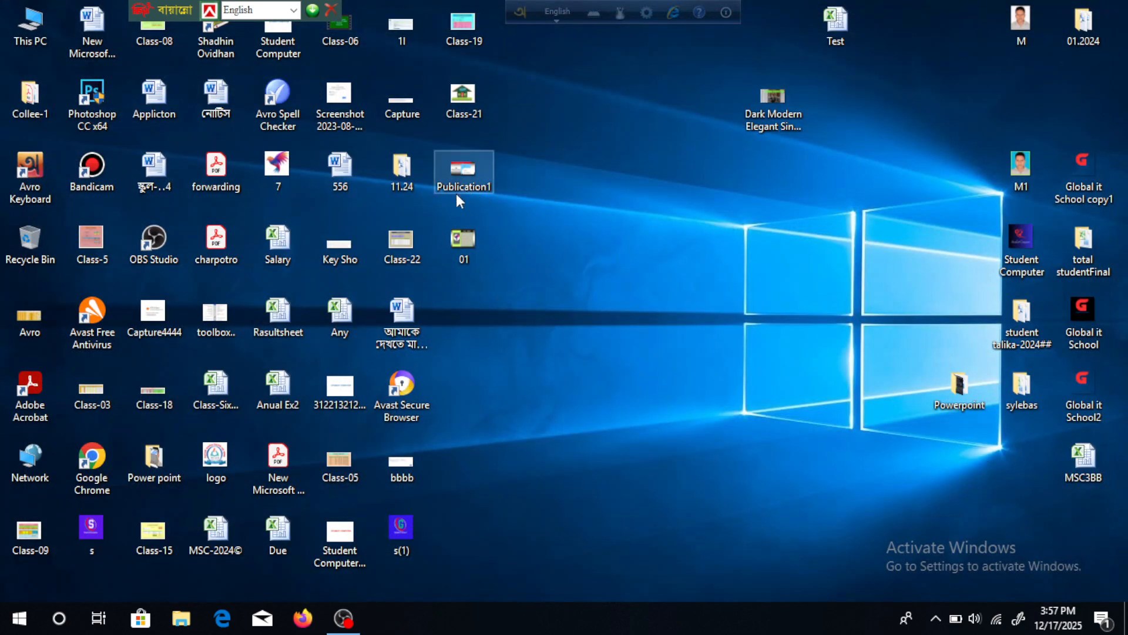
View the exported calendar image 01 and the Publication1 business card image from the desktop, closing each one after checking it.
left_click(466, 238)
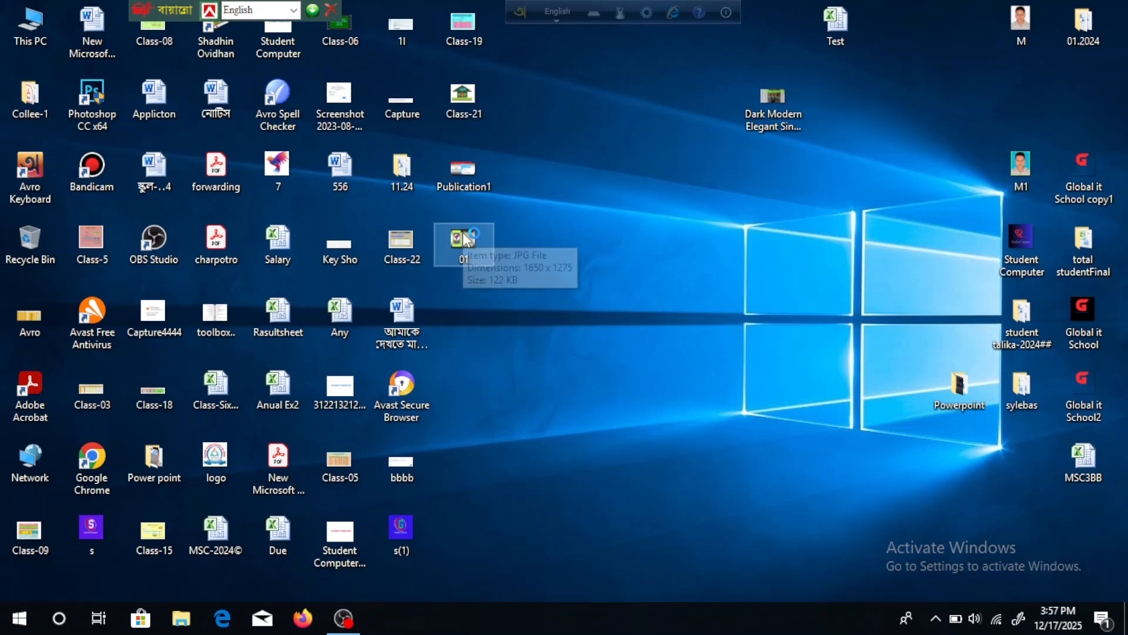
double_click(465, 235)
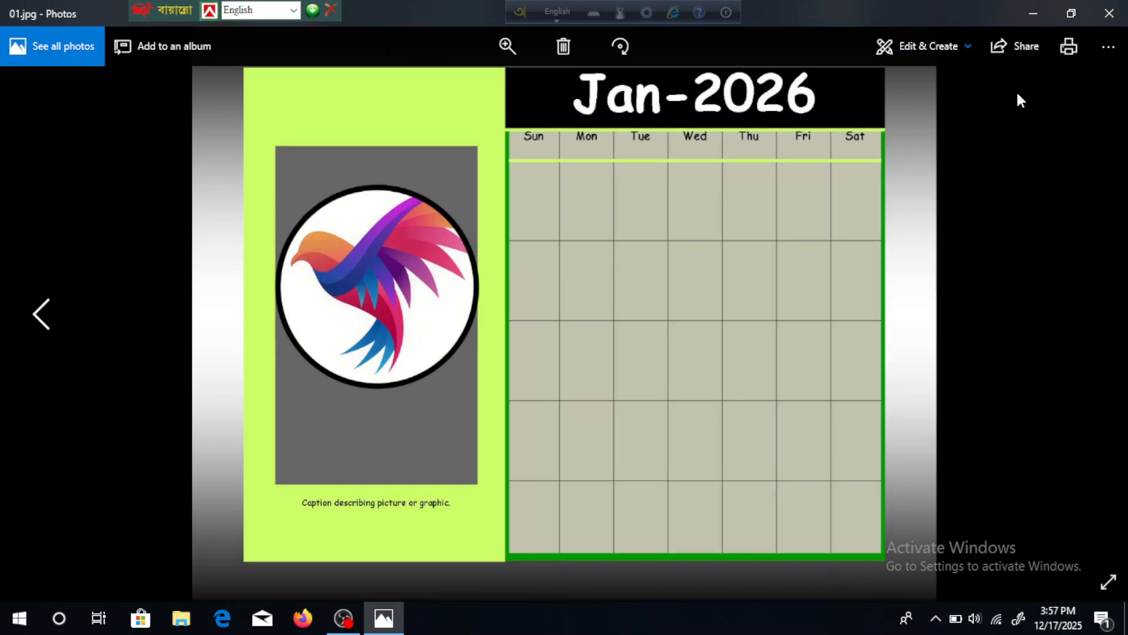
left_click(1110, 13)
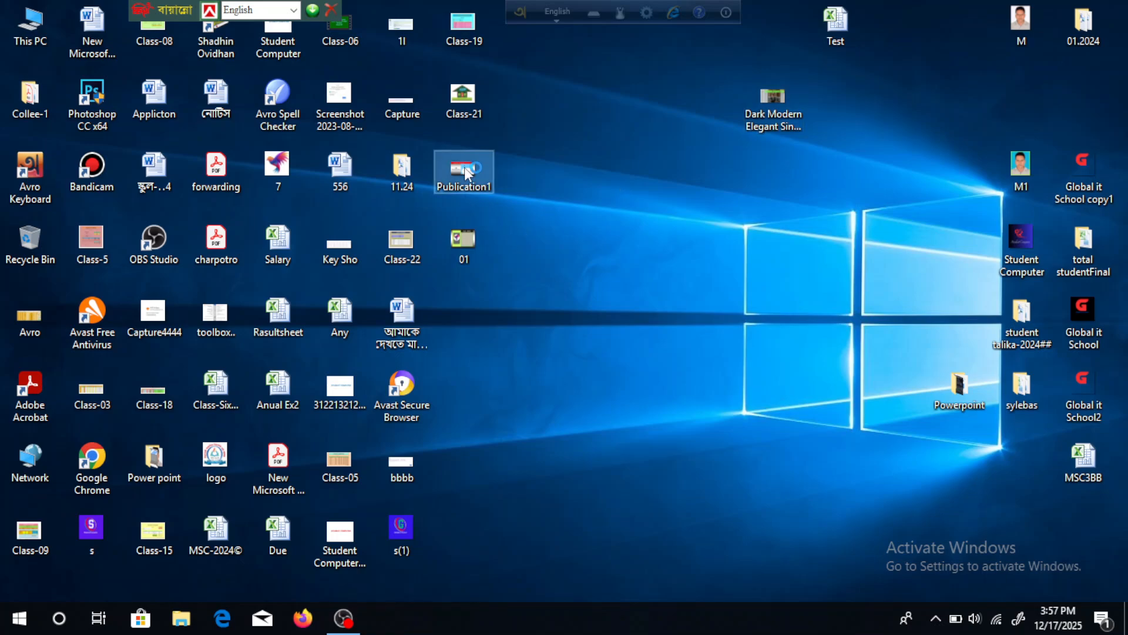
double_click(465, 170)
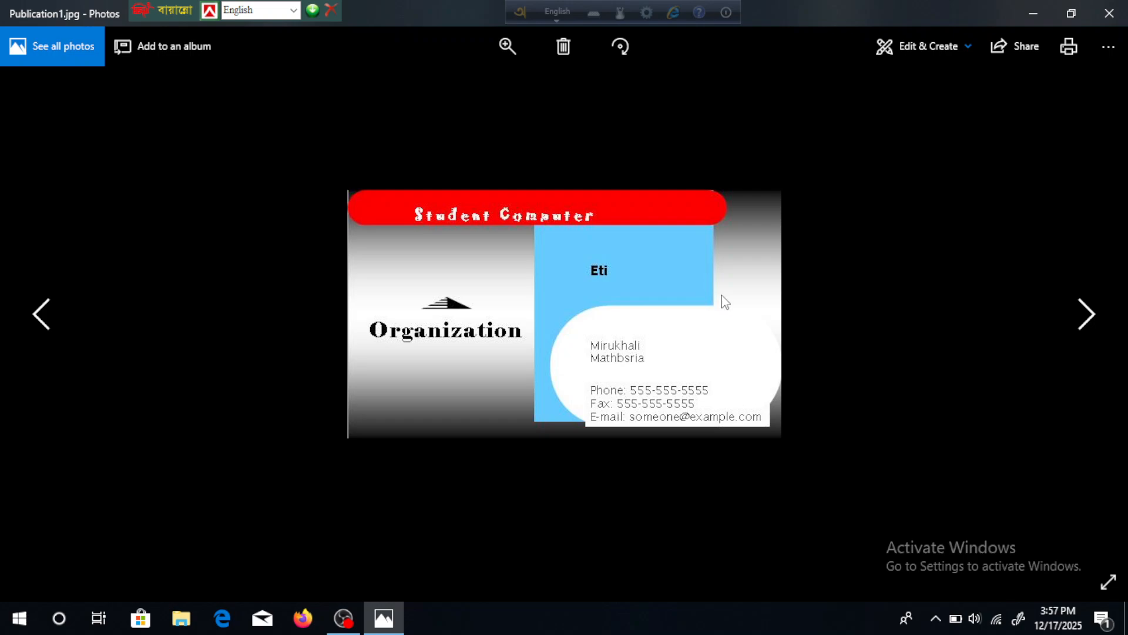
left_click(1109, 12)
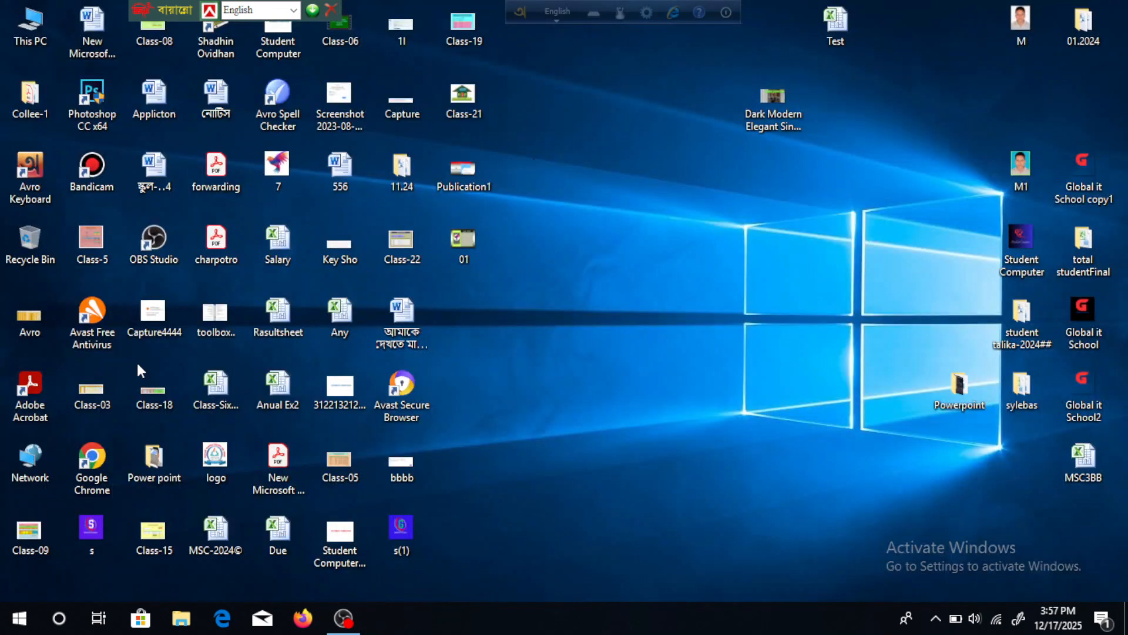
double_click(154, 241)
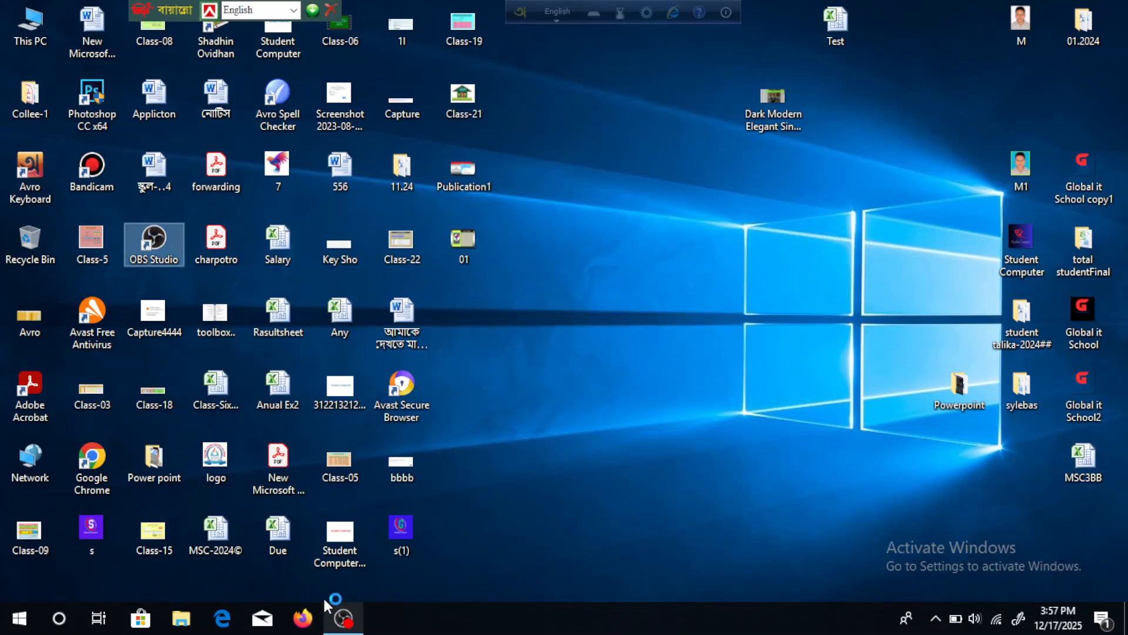